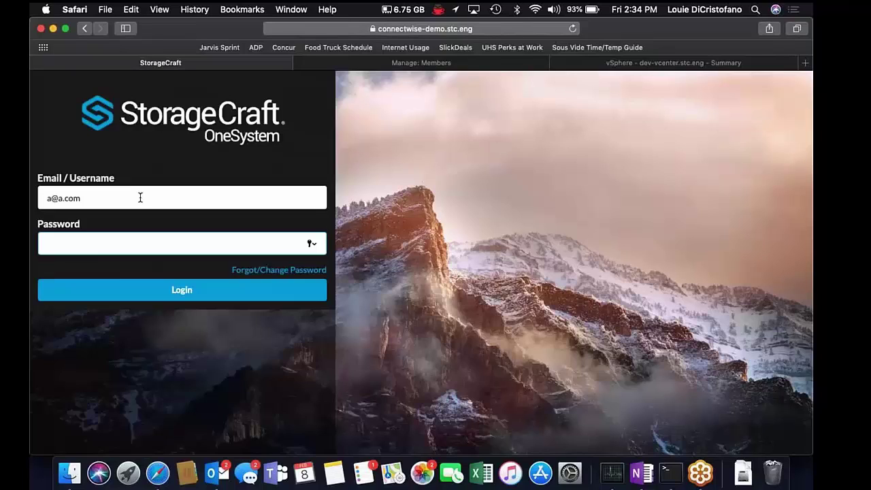
Step: Sign in to OneSystem without saving the password, and go to the Integrations settings
text(•••••••••)
key(Return)
click(328, 131)
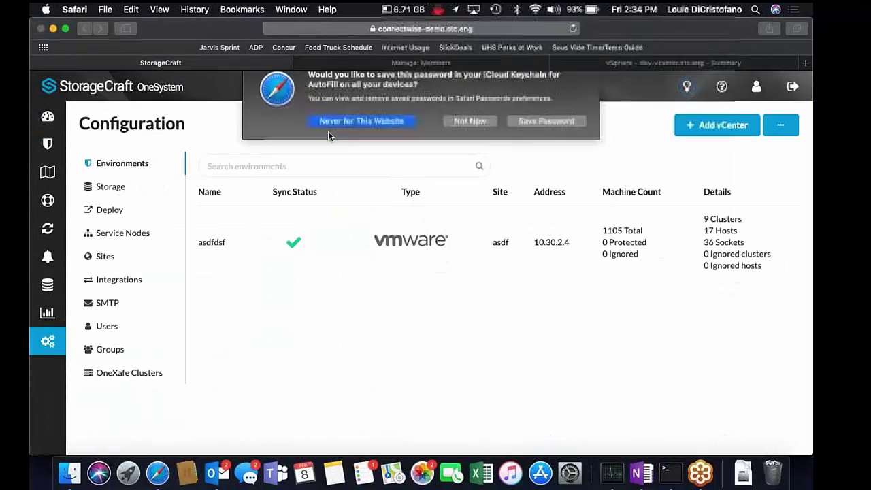
click(122, 281)
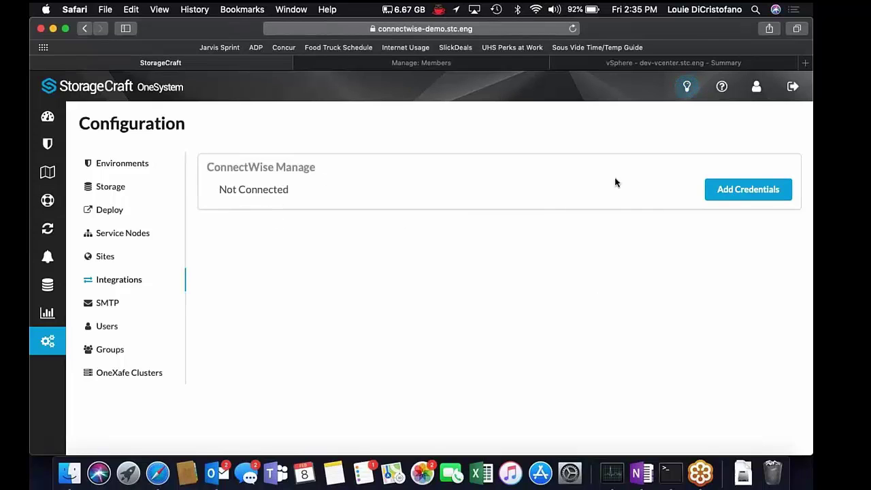
Step: Start new ConnectWise credentials with the corrected company ID, then switch to ConnectWise for API keys
click(711, 191)
text(s)
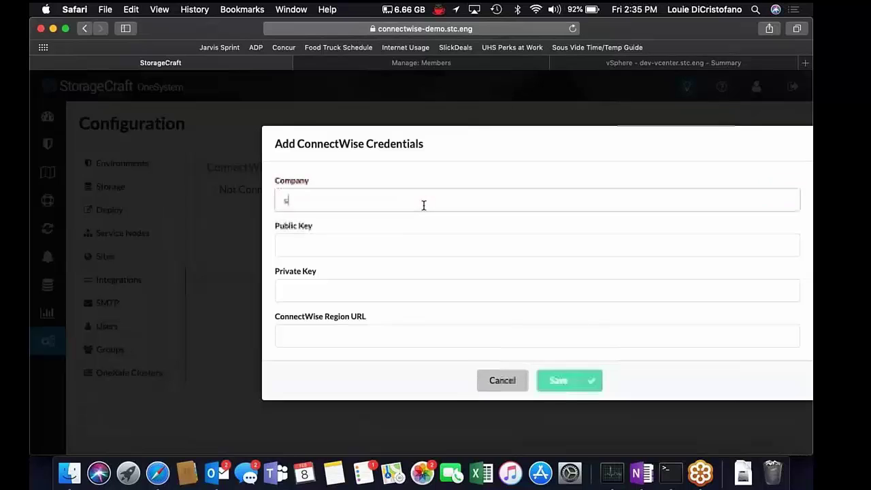
key(BackSpace)
text(storageCraft_c)
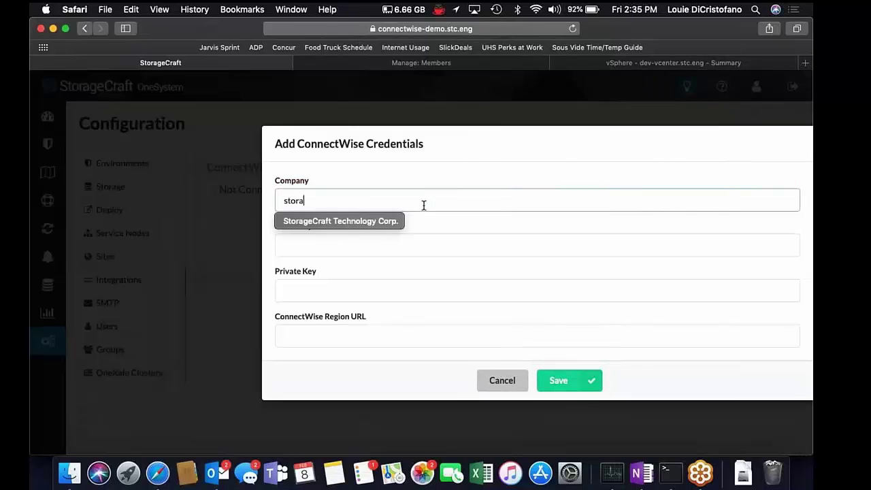
key(Left)
key(Left)
key(Left)
key(Left)
key(Left)
key(Left)
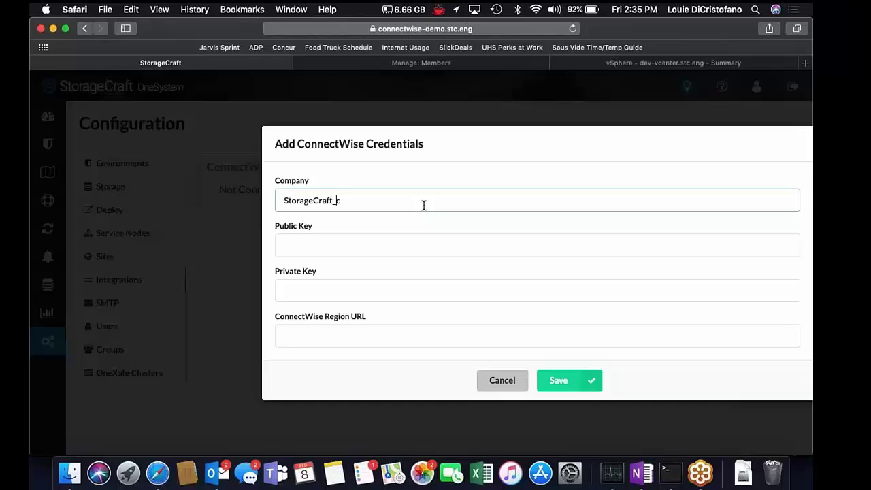
key(BackSpace)
text(c)
key(Left)
key(Left)
key(Left)
key(Left)
key(Left)
key(Left)
key(Left)
click(449, 243)
click(479, 65)
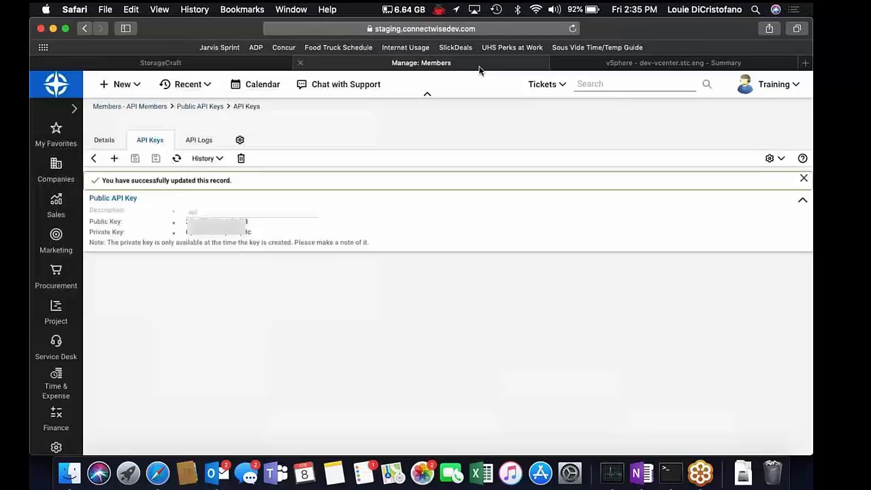
Step: Copy the public and private keys from ConnectWise into the OneSystem credentials form
double_click(217, 222)
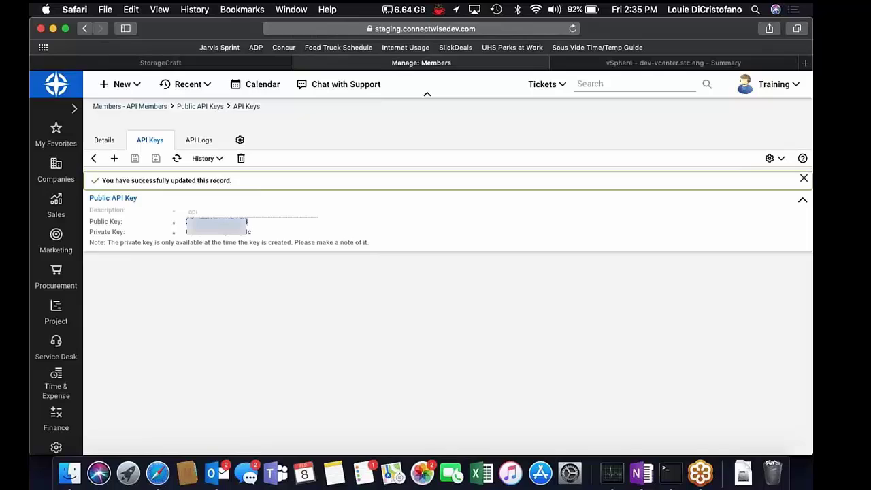
click(163, 62)
key(super+v)
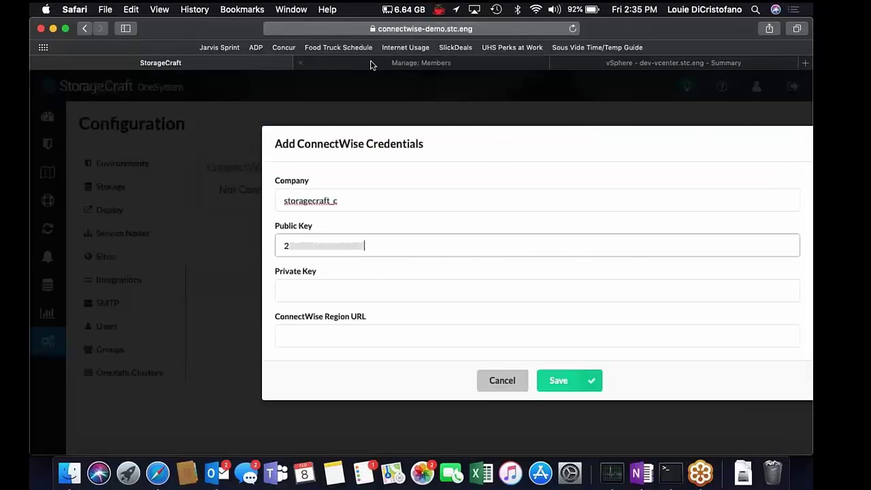
click(373, 62)
double_click(217, 231)
click(224, 64)
click(327, 286)
key(super+v)
click(331, 334)
click(401, 62)
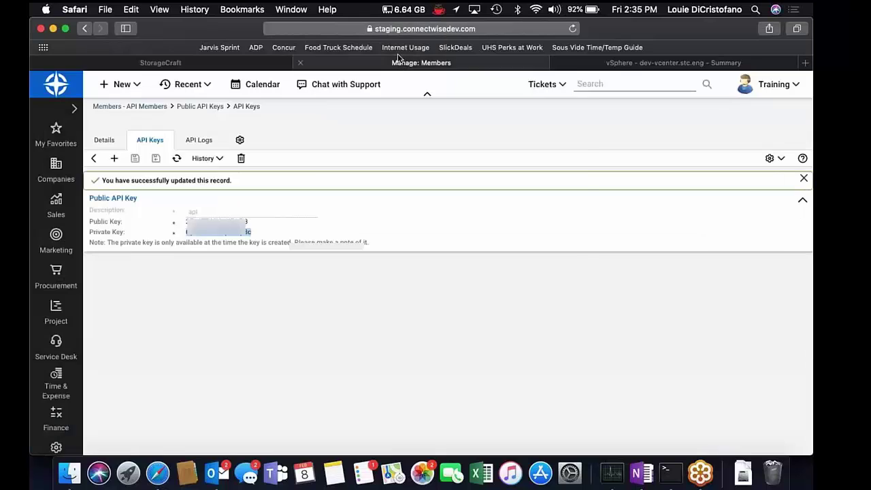
click(393, 30)
key(super+c)
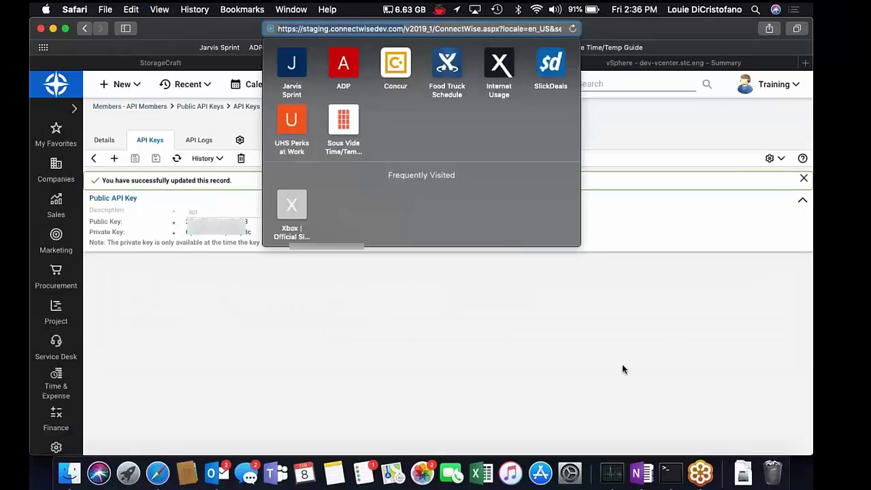
click(622, 367)
click(138, 65)
key(super+v)
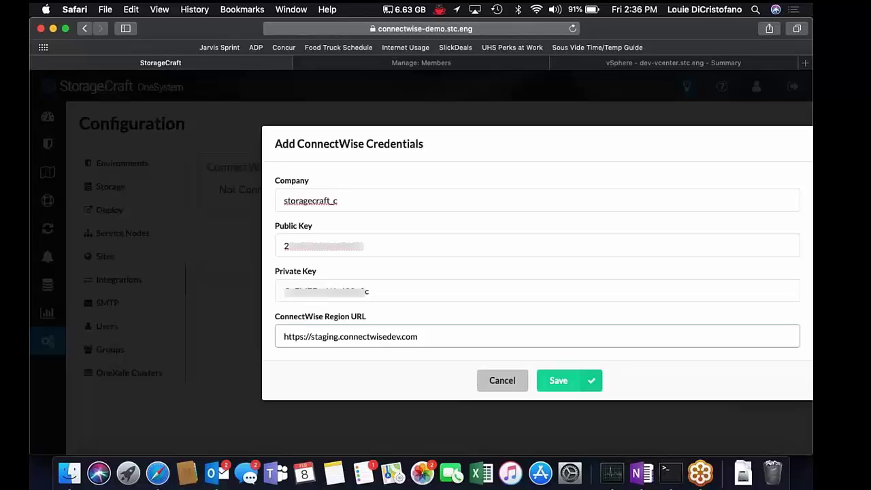
click(587, 385)
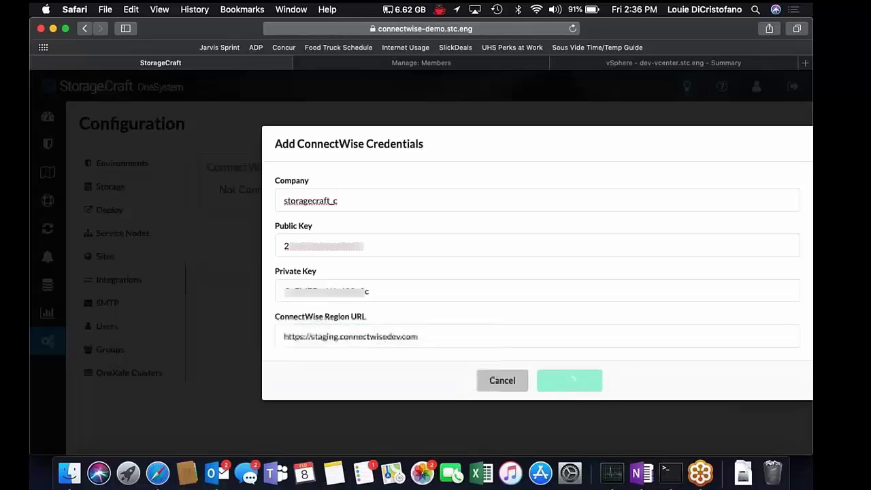
Step: Review the failed backup tickets in ConnectWise Service Ticket Search, then return to OneSystem
click(421, 63)
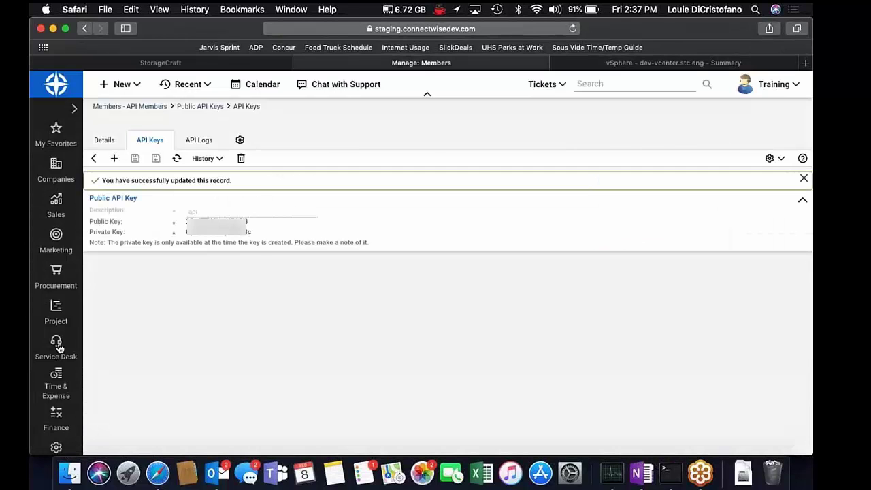
click(56, 344)
click(136, 191)
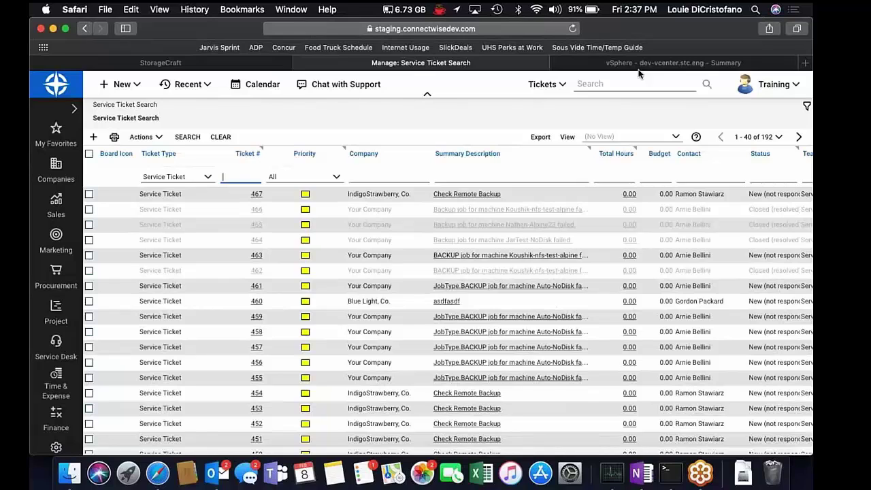
click(158, 64)
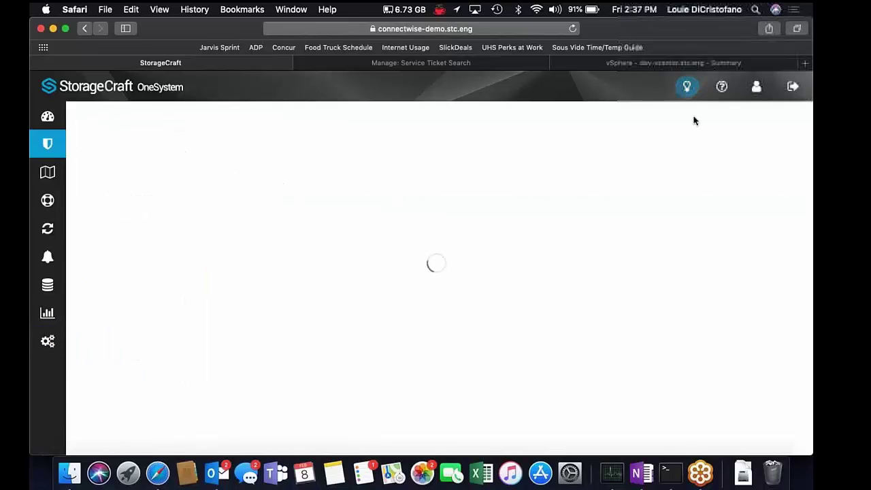
Step: Filter protected machines by 'disk' and assign Policy 1 to Nathan-NoDisk
click(288, 164)
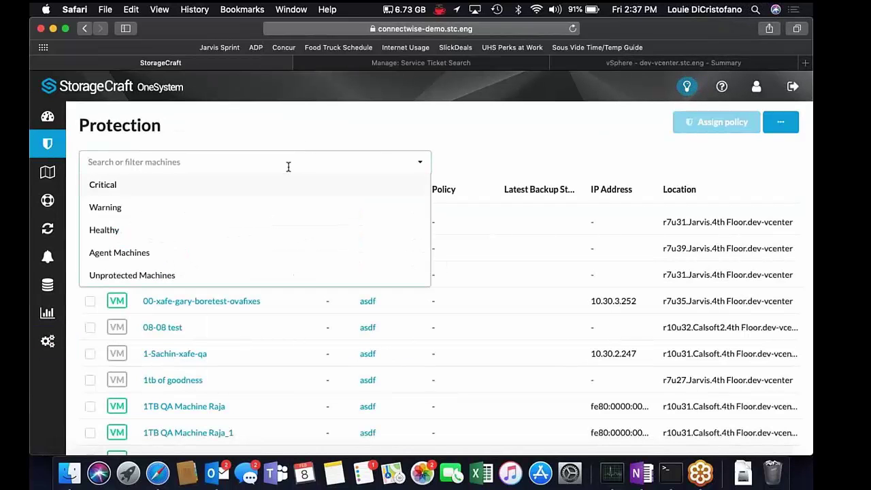
text(disk)
key(Return)
click(436, 340)
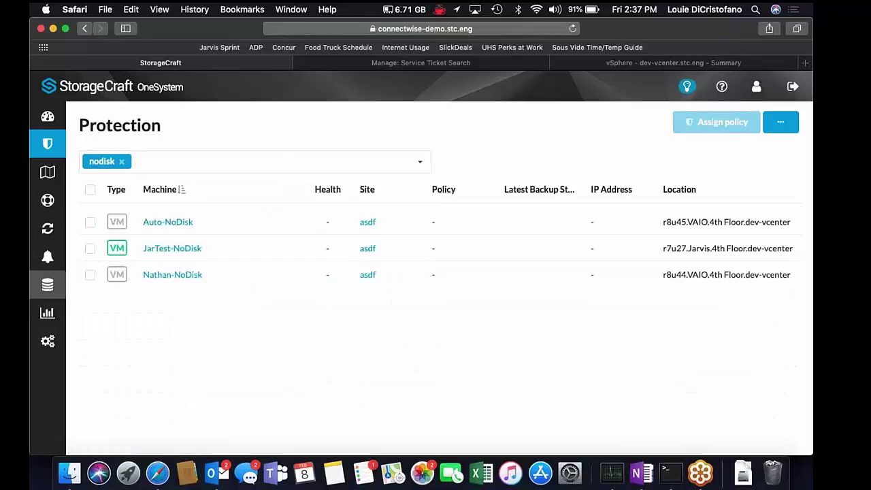
click(132, 328)
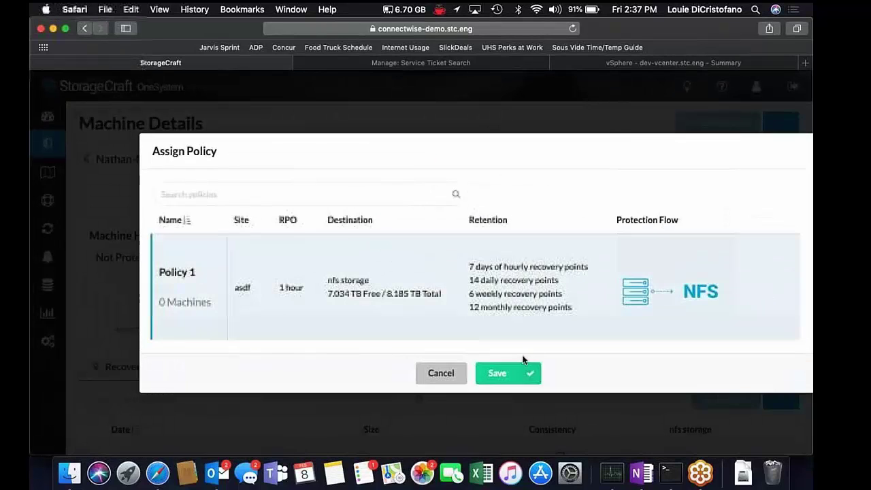
click(501, 372)
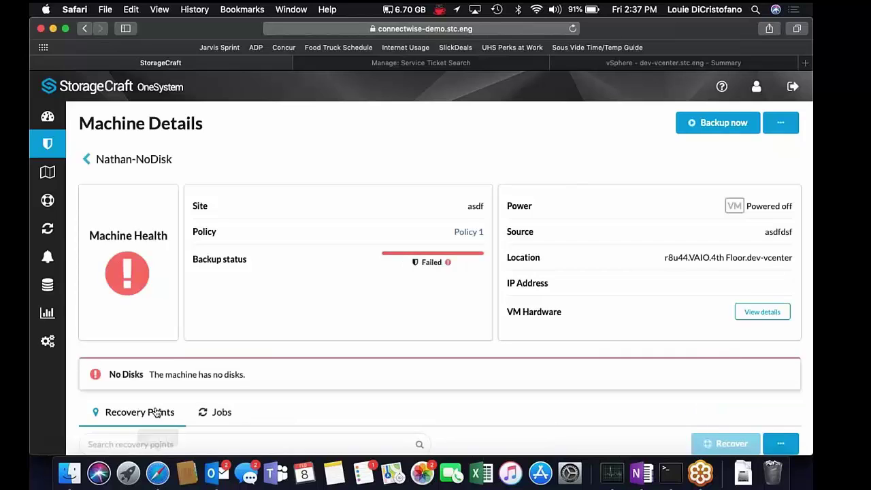
Step: Confirm ticket 470 for the failed backup in ConnectWise, then move to vSphere Client
click(472, 63)
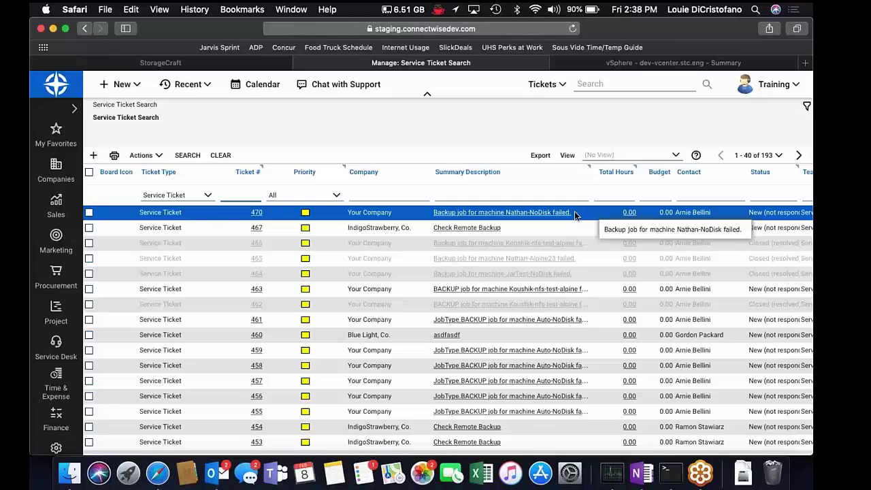
click(657, 63)
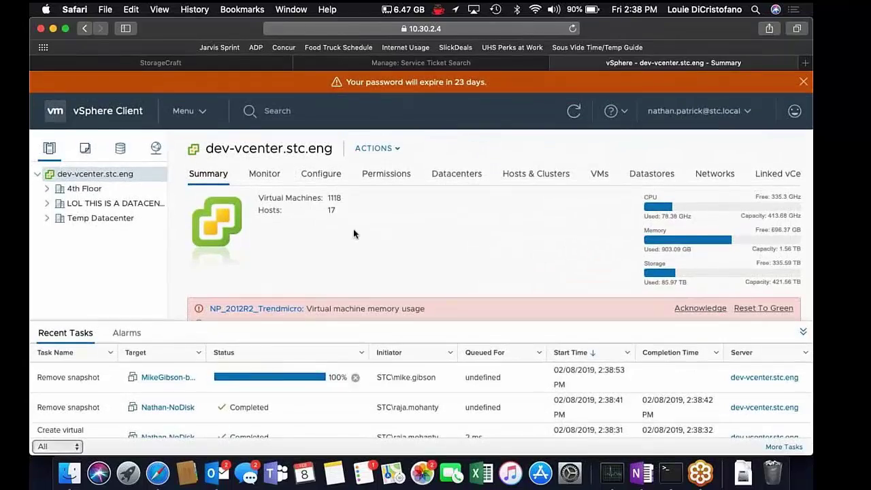
Step: Add a new hard disk to Nathan-NoDisk through Edit Settings in vSphere
click(47, 189)
click(57, 291)
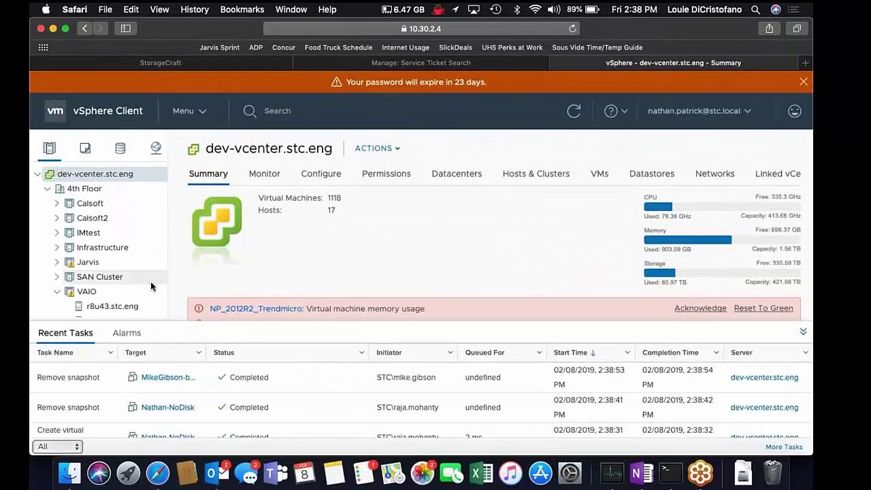
scroll(107, 269, down, 10)
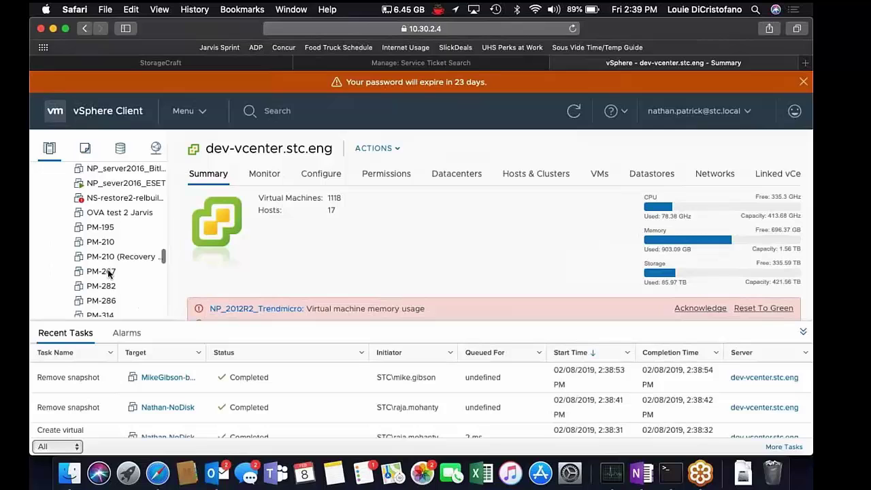
scroll(108, 269, up, 4)
click(116, 250)
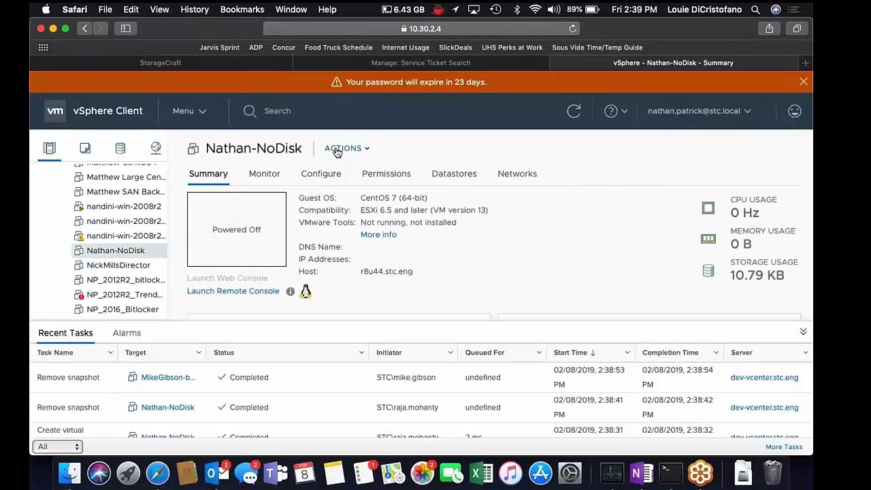
click(336, 149)
click(378, 397)
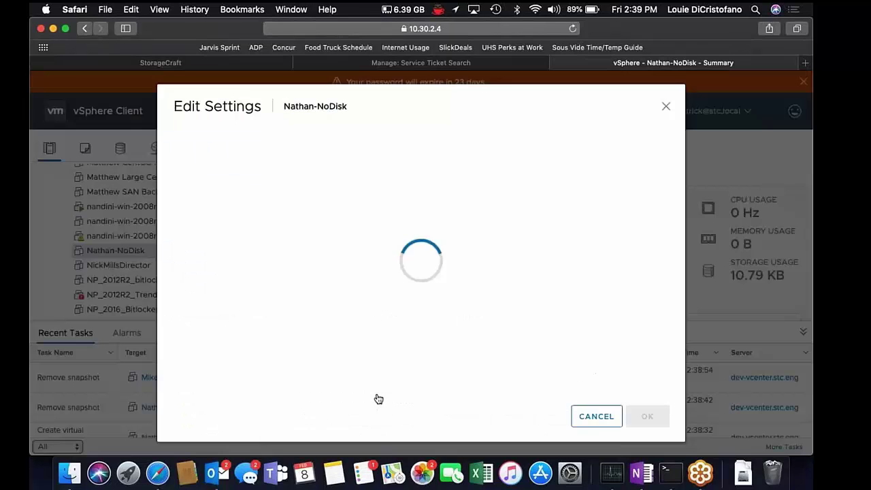
click(619, 156)
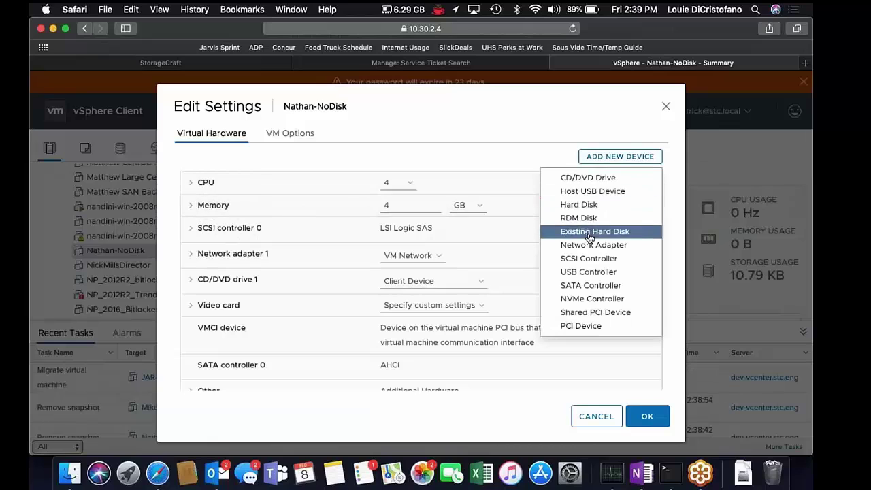
click(578, 204)
click(646, 416)
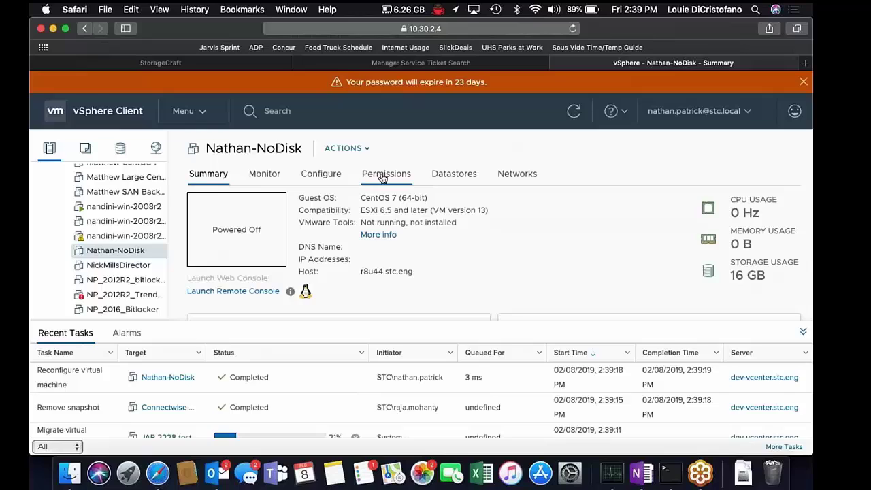
Step: Check the VM's configuration and issues, then start an immediate backup in OneSystem
scroll(274, 256, down, 10)
scroll(275, 255, up, 5)
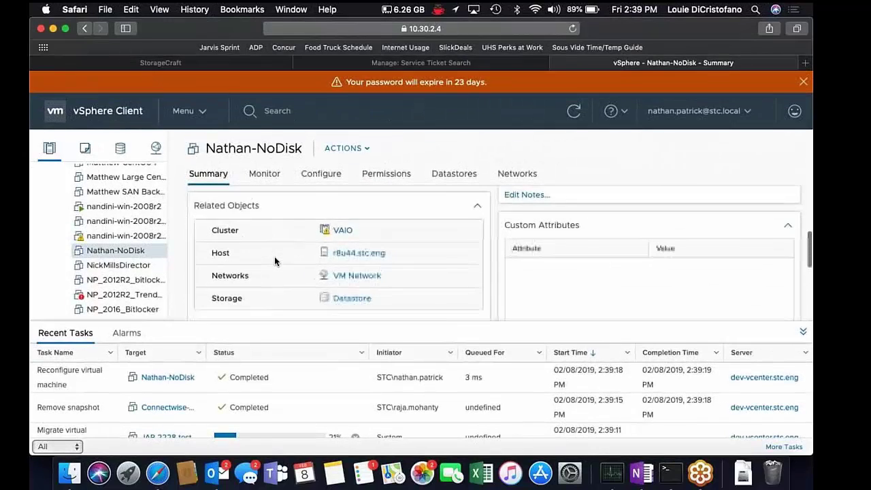
scroll(274, 256, down, 3)
click(317, 172)
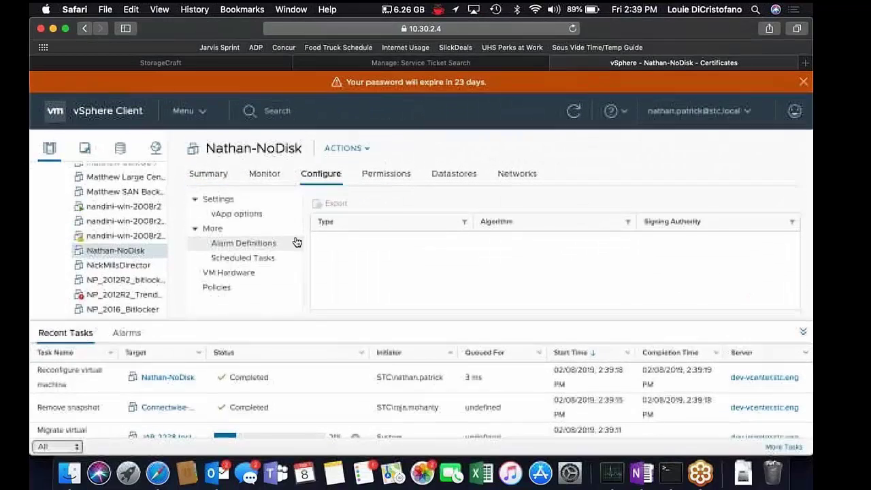
click(264, 174)
click(208, 173)
scroll(340, 251, down, 5)
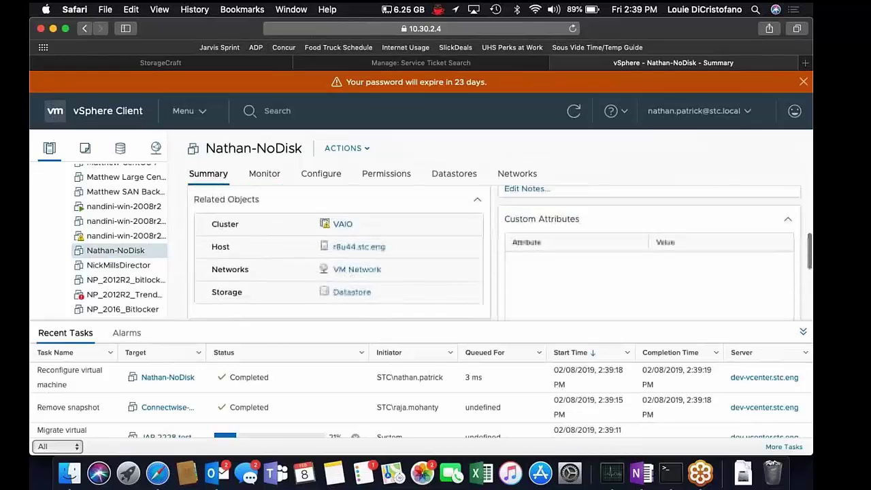
scroll(446, 234, down, 5)
scroll(446, 234, up, 2)
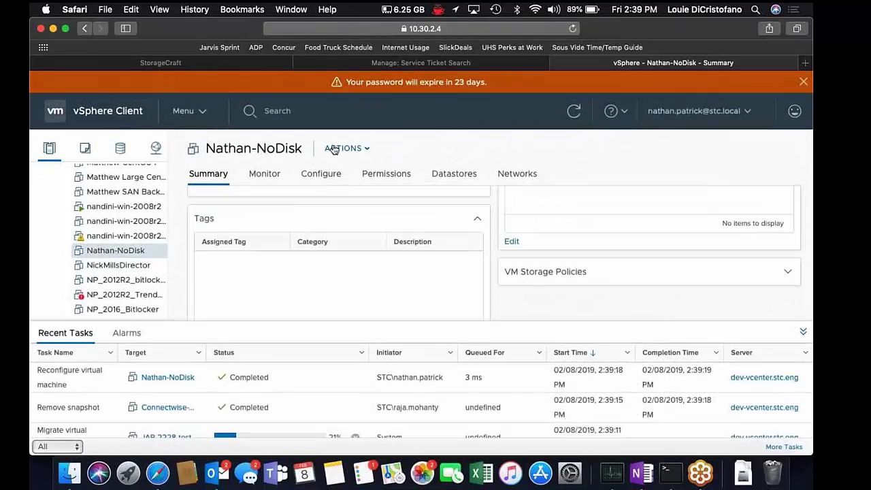
click(208, 64)
click(723, 120)
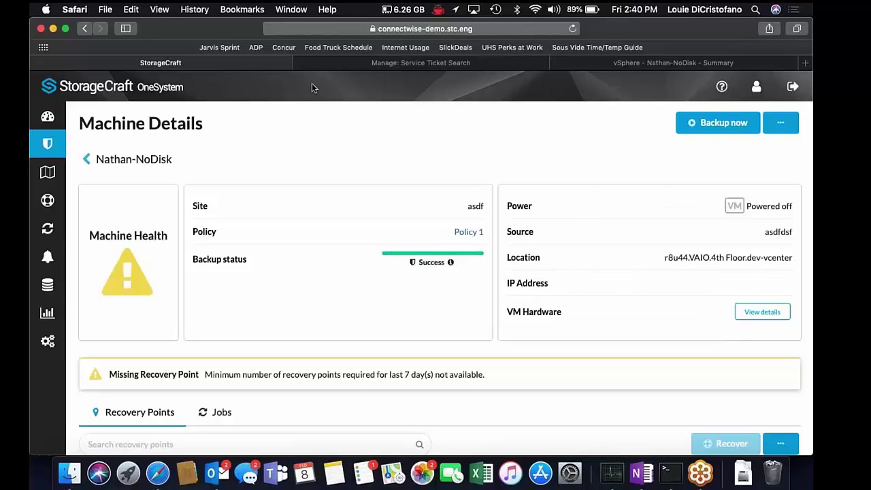
Step: Once the backup succeeds, return to the ConnectWise ticket list
click(300, 63)
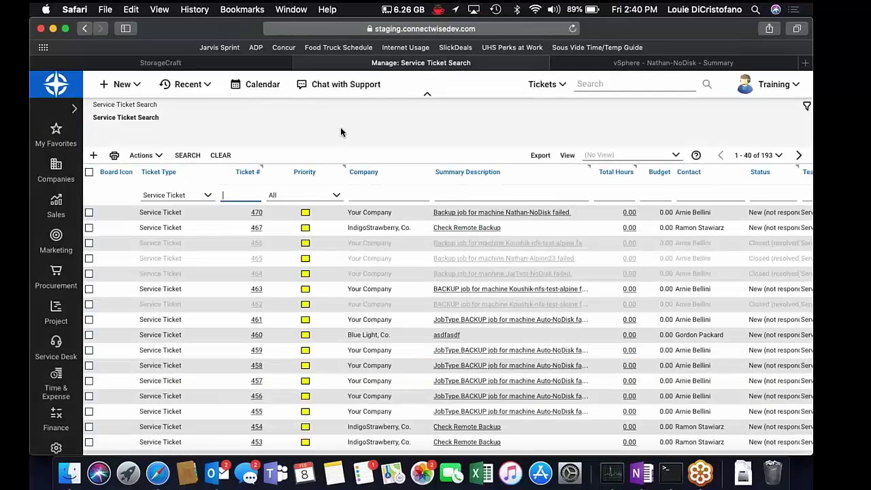
Step: Reload the ticket list to check ticket 470's status
click(570, 27)
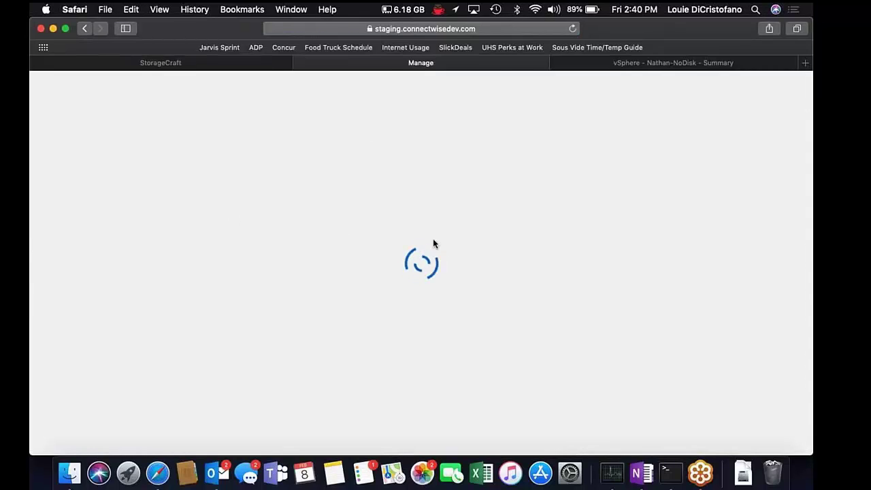